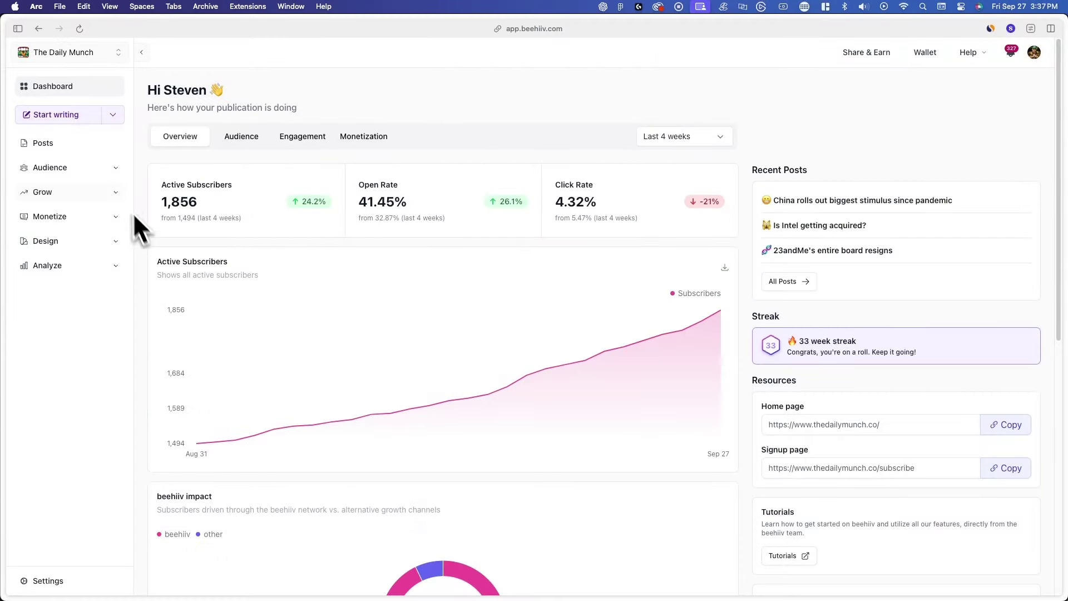
- Open the 'OpenAI loses its CTO' draft from the Posts list
{"action": "left_click", "coordinate": [149, 194]}
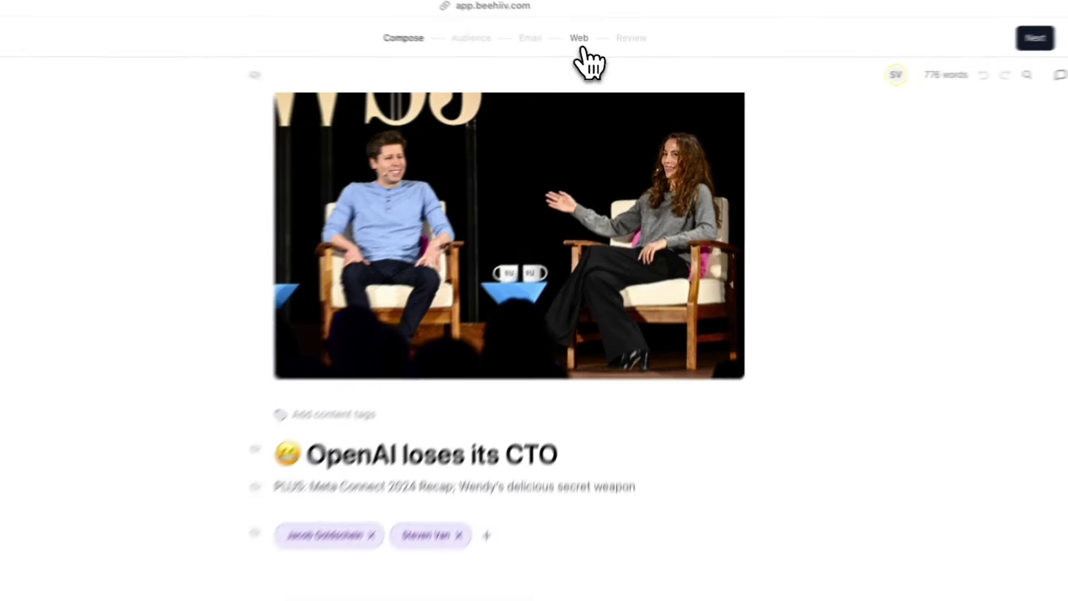
- In the post's Web settings, enable the audio newsletter with EJ as narrator
{"action": "left_click", "coordinate": [560, 23]}
{"action": "scroll", "coordinate": [587, 216], "scroll_direction": "down", "scroll_amount": 5}
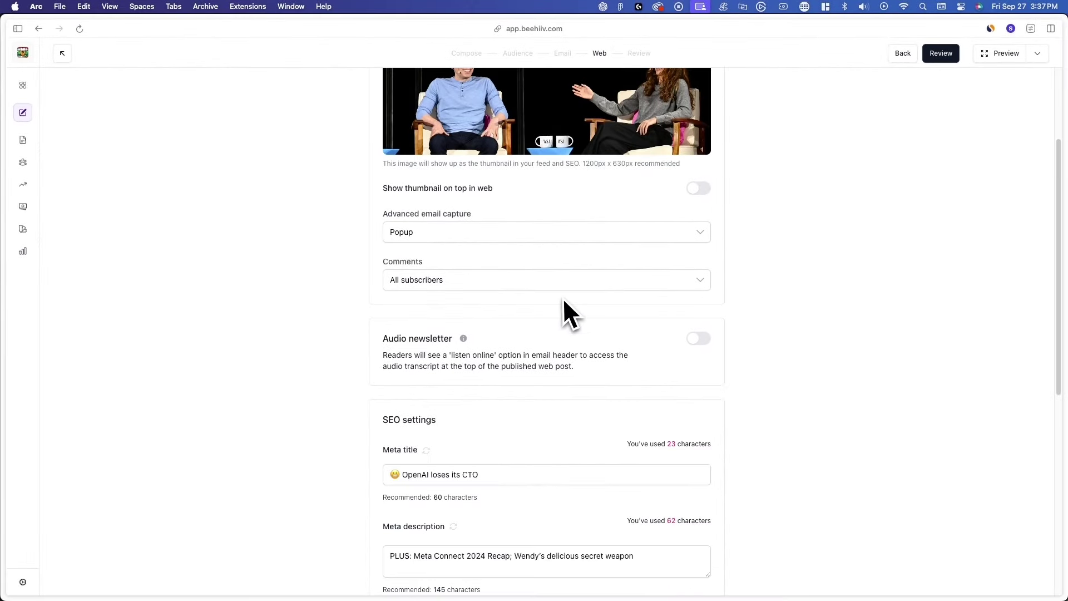
{"action": "scroll", "coordinate": [564, 298], "scroll_direction": "down", "scroll_amount": 3}
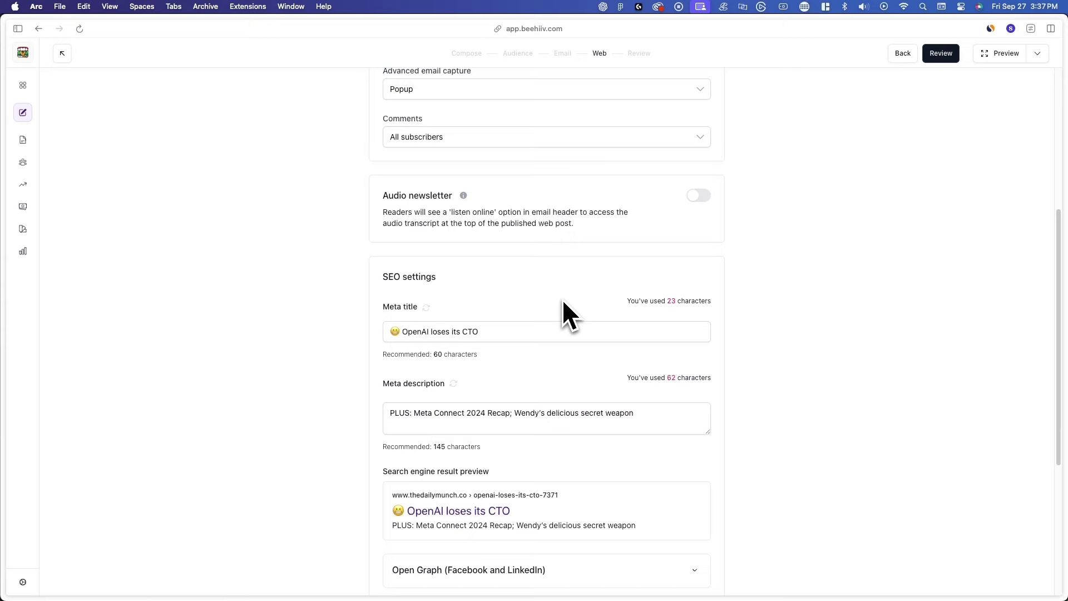
{"action": "left_click", "coordinate": [697, 195]}
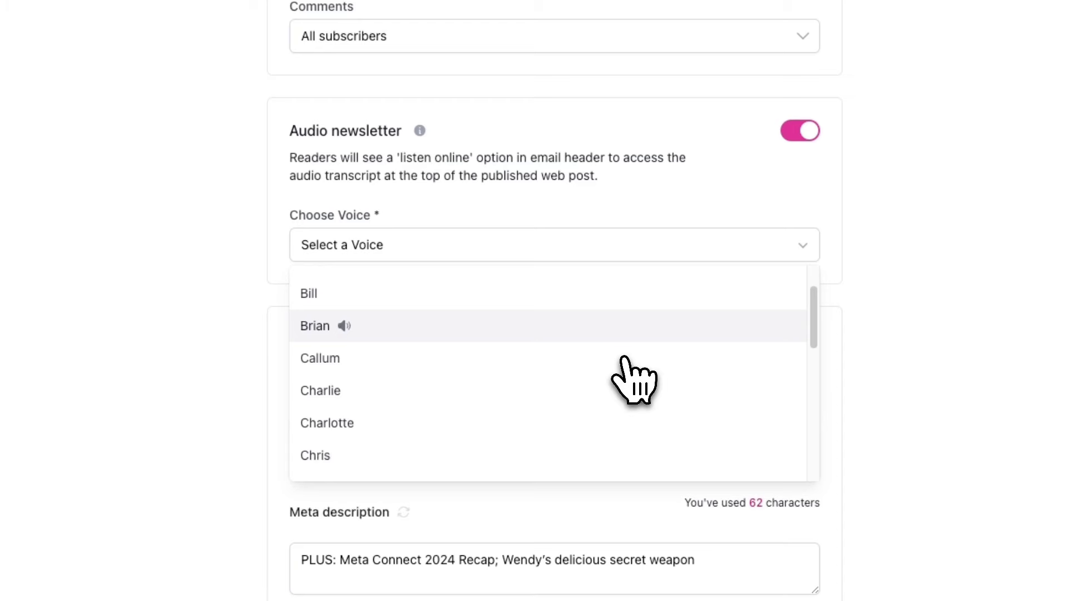
{"action": "scroll", "coordinate": [626, 363], "scroll_direction": "down", "scroll_amount": 3}
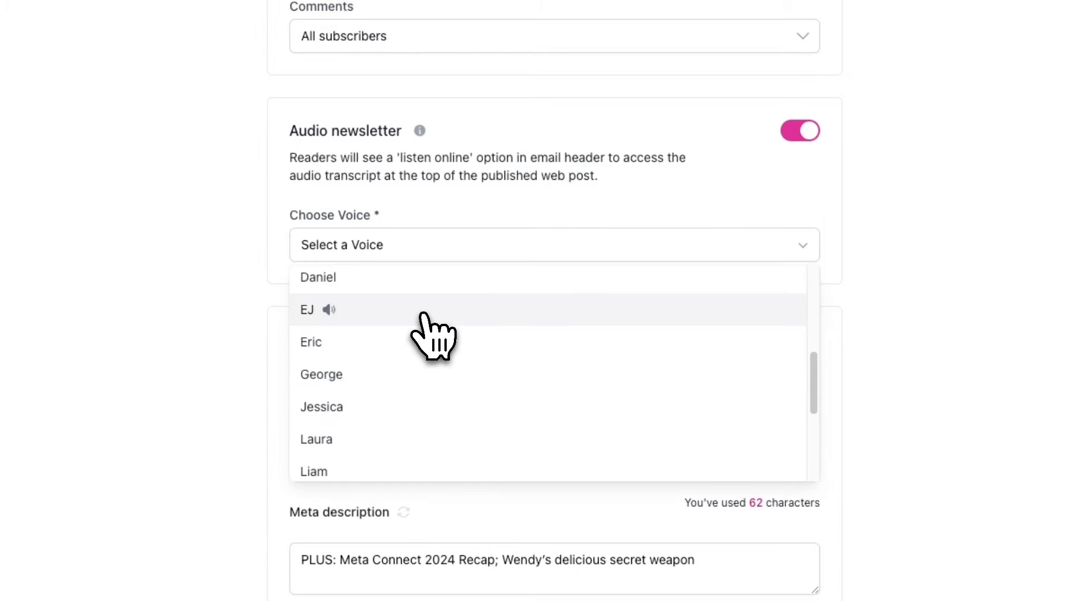
{"action": "left_click", "coordinate": [434, 332]}
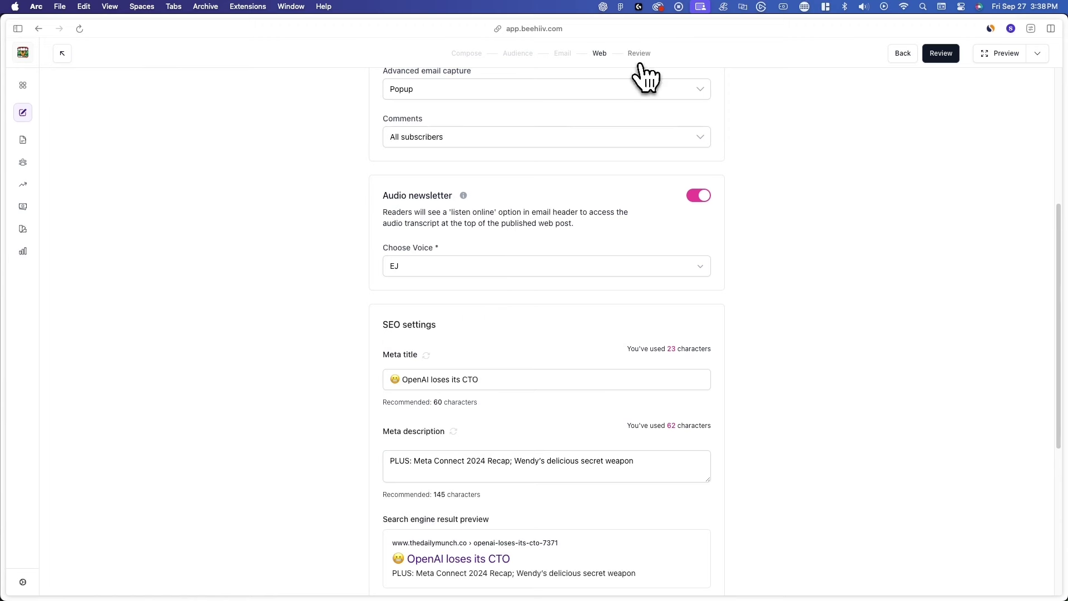
- Publish the post immediately from the Review step instead of scheduling it
{"action": "left_click", "coordinate": [639, 53]}
{"action": "left_click", "coordinate": [702, 335]}
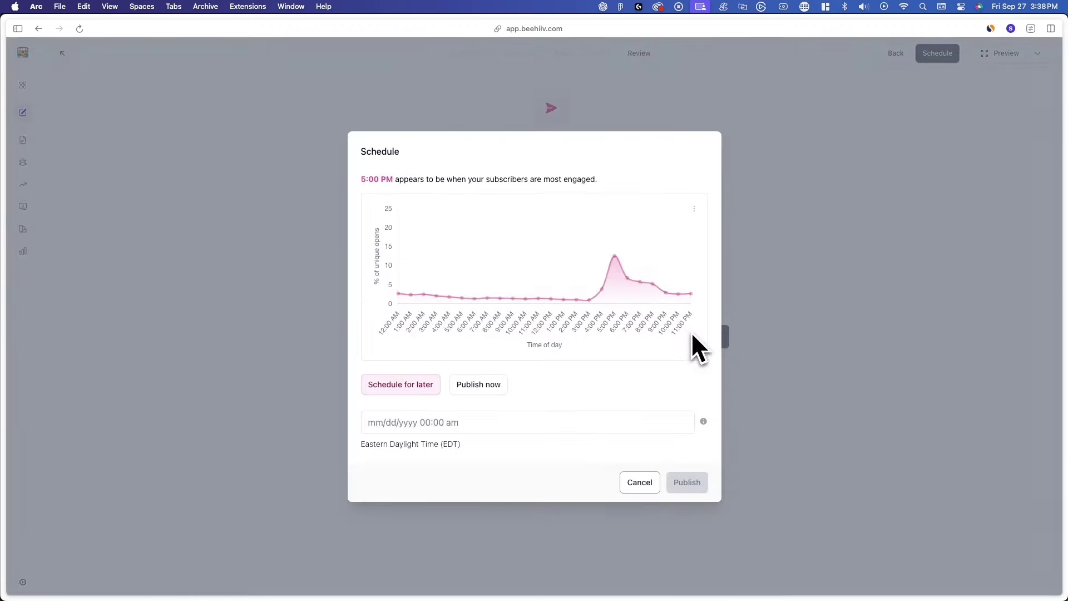
{"action": "left_click", "coordinate": [488, 386]}
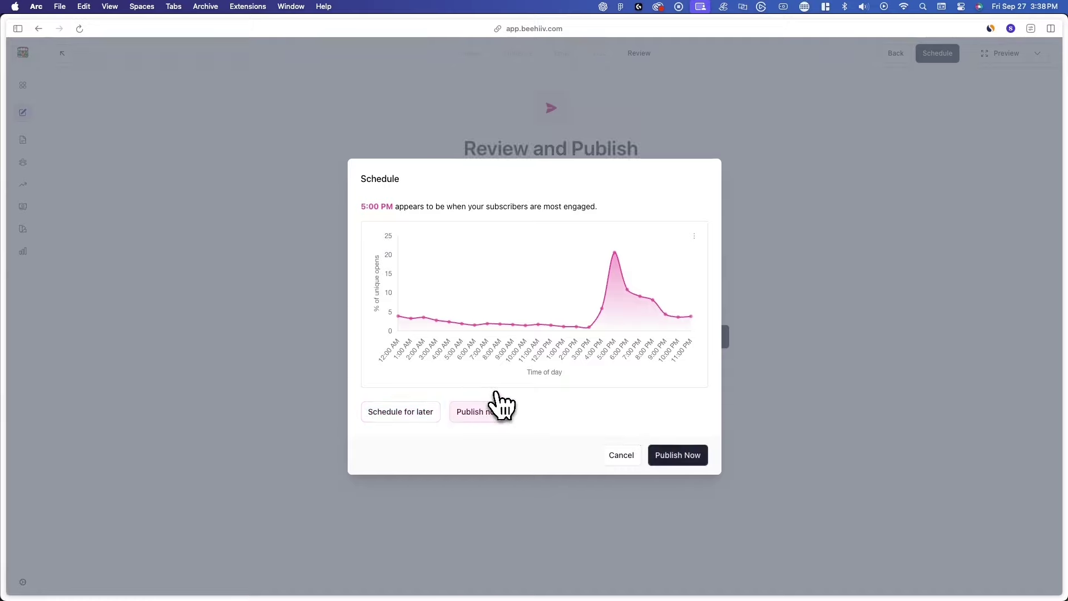
{"action": "left_click", "coordinate": [677, 455]}
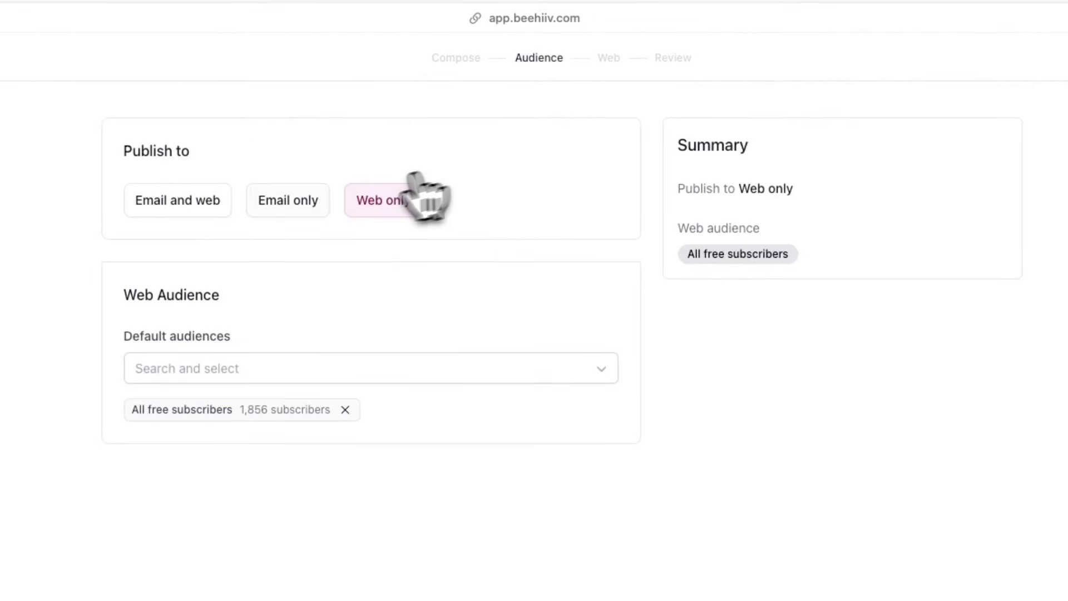
- Set the Audience step's Publish to option to 'Email and web'
{"action": "left_click", "coordinate": [179, 213]}
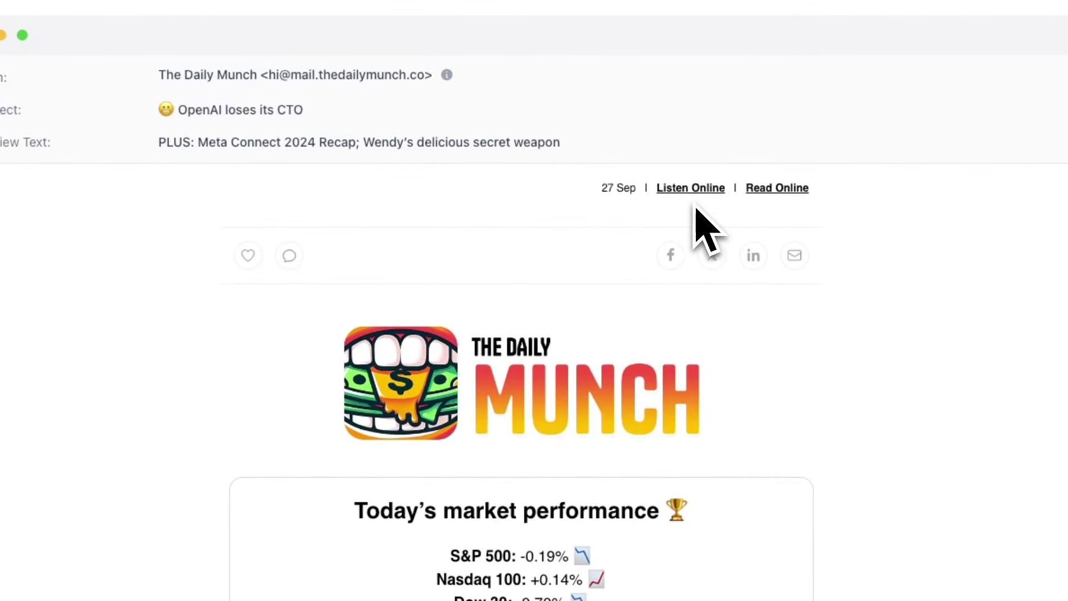
- Switch the published post's narration voice from EJ to Charlotte and update the web post
{"action": "left_click", "coordinate": [1005, 284]}
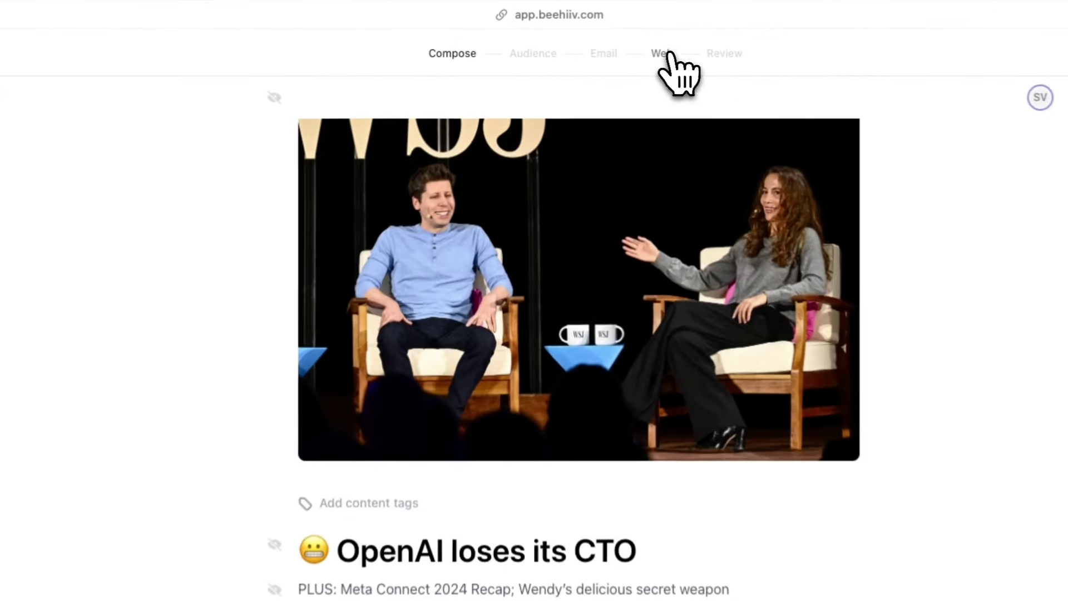
{"action": "left_click", "coordinate": [599, 53]}
{"action": "scroll", "coordinate": [734, 284], "scroll_direction": "down", "scroll_amount": 5}
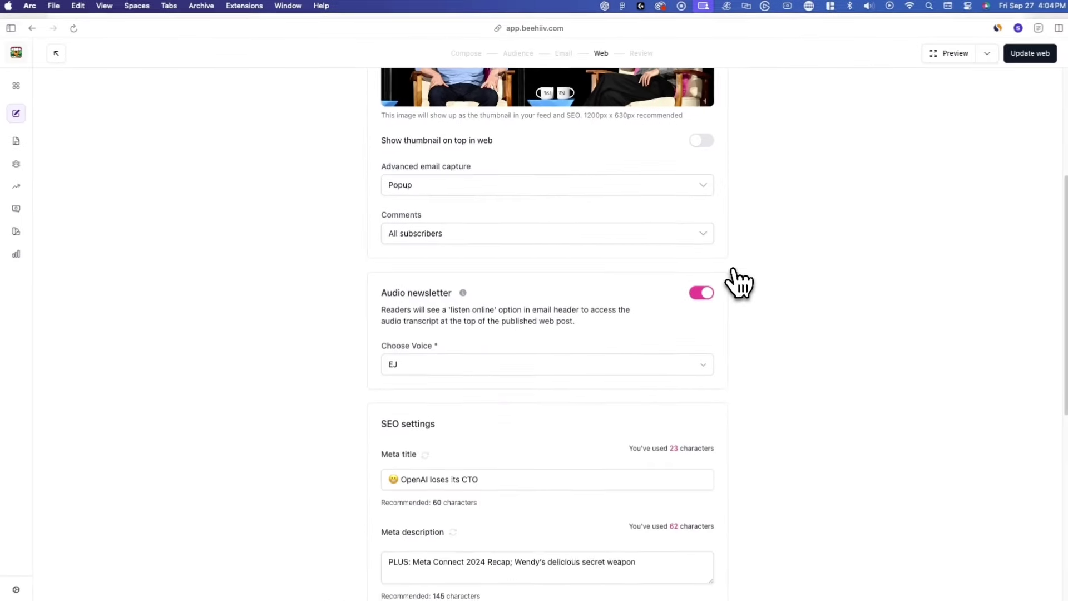
{"action": "left_click", "coordinate": [618, 360]}
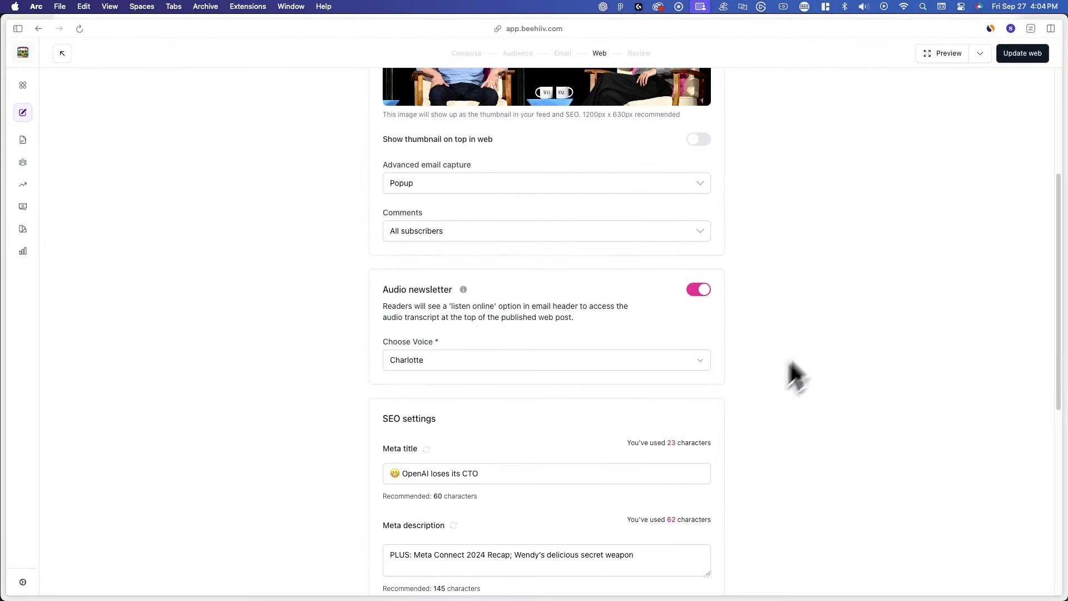
{"action": "left_click", "coordinate": [1022, 52]}
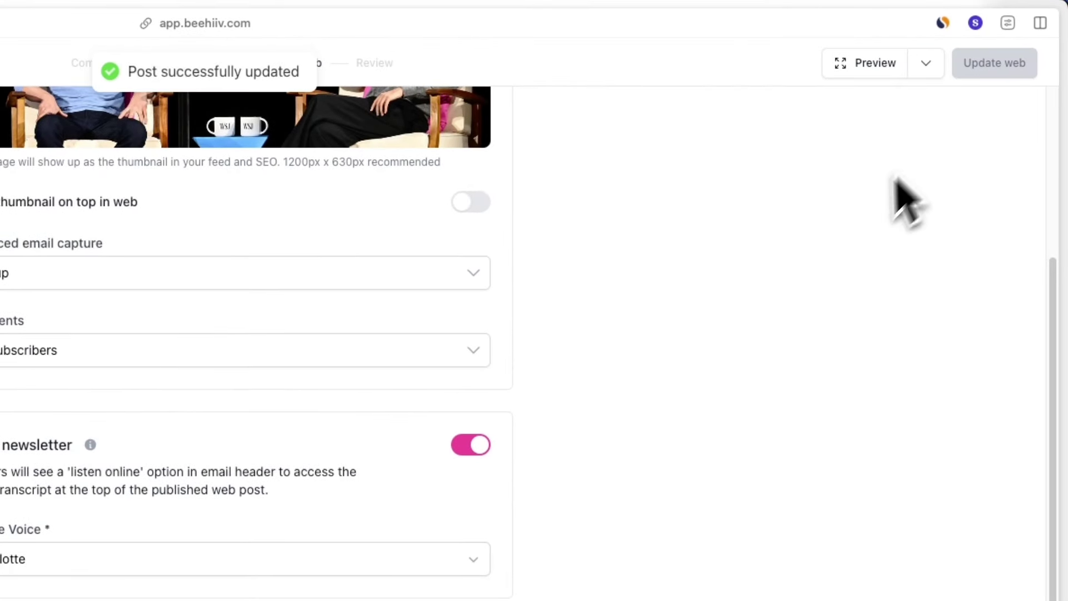